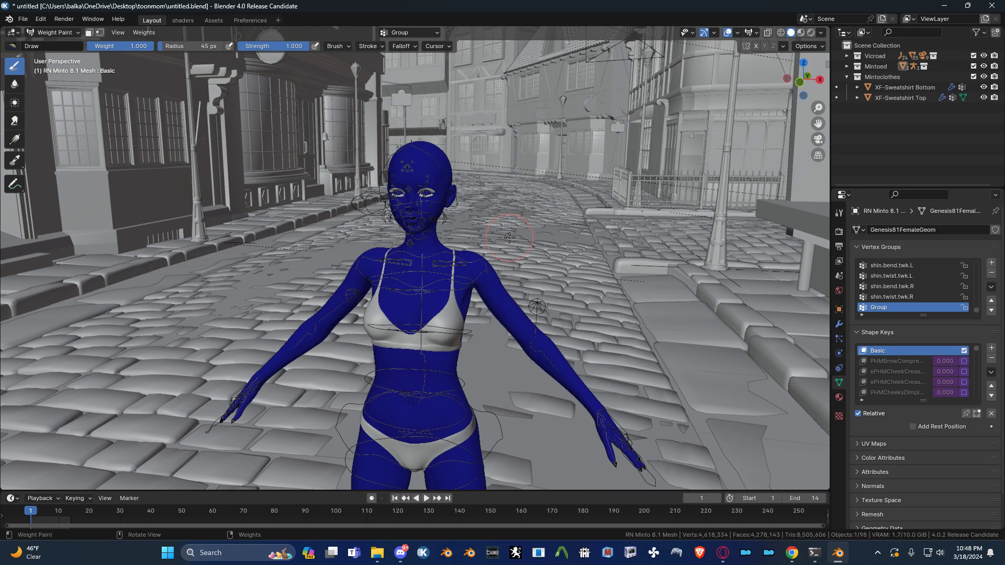
Try painting two strokes of weight 1.000 on the upper back into the Group vertex group with X symmetry.
{"action": "mouse_move", "coordinate": [510, 238]}
{"action": "middle_mouse_down"}
{"action": "mouse_move", "coordinate": [440, 239]}
{"action": "mouse_move", "coordinate": [529, 233]}
{"action": "mouse_move", "coordinate": [436, 250]}
{"action": "mouse_move", "coordinate": [460, 215]}
{"action": "middle_mouse_up"}
{"action": "scroll", "coordinate": [474, 246], "scroll_direction": "up", "scroll_amount": 3}
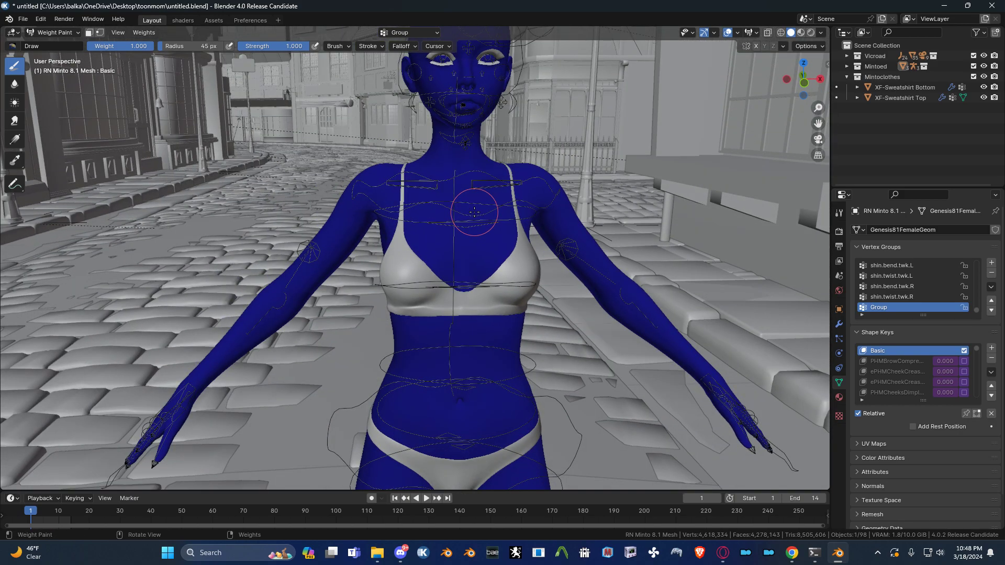
{"action": "scroll", "coordinate": [551, 212], "scroll_direction": "up", "scroll_amount": 5}
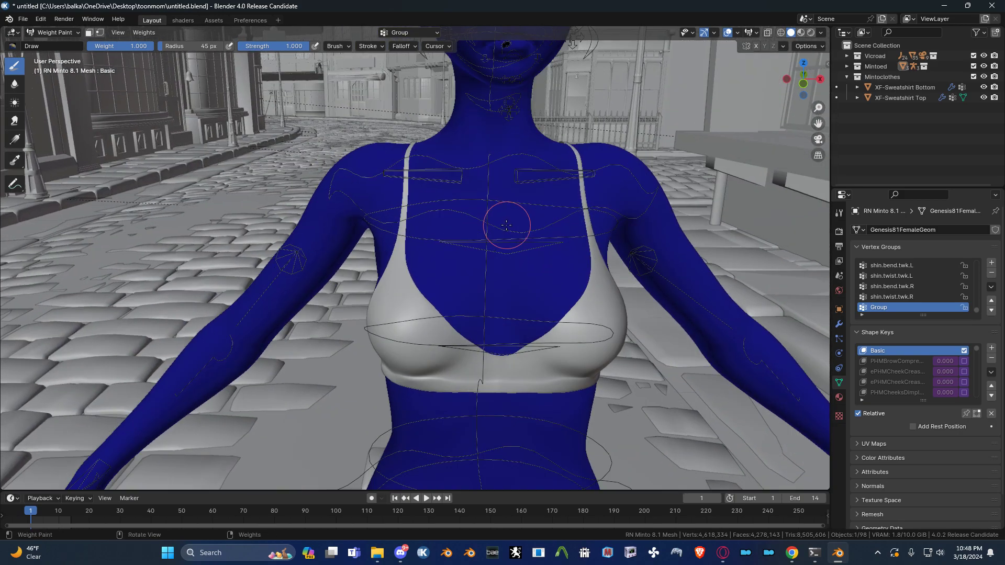
{"action": "scroll", "coordinate": [506, 225], "scroll_direction": "down", "scroll_amount": 5}
{"action": "middle_click_drag", "start_coordinate": [478, 213], "coordinate": [449, 196]}
{"action": "scroll", "coordinate": [440, 212], "scroll_direction": "down", "scroll_amount": 3}
{"action": "scroll", "coordinate": [470, 235], "scroll_direction": "up", "scroll_amount": 4}
{"action": "scroll", "coordinate": [458, 206], "scroll_direction": "up", "scroll_amount": 1}
{"action": "scroll", "coordinate": [460, 198], "scroll_direction": "up", "scroll_amount": 2}
{"action": "mouse_move", "coordinate": [449, 196]}
{"action": "left_mouse_down"}
{"action": "mouse_move", "coordinate": [463, 177]}
{"action": "mouse_move", "coordinate": [454, 219]}
{"action": "left_mouse_up"}
{"action": "left_click_drag", "start_coordinate": [464, 172], "coordinate": [451, 141]}
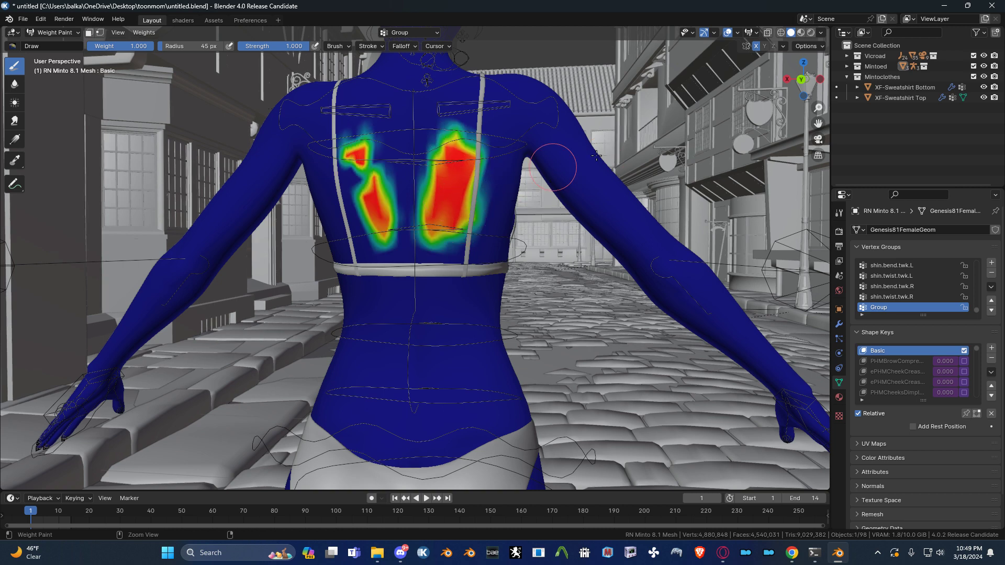
{"action": "key", "text": "ctrl+z"}
{"action": "key", "text": "ctrl+z"}
Paint another test weight stroke across the upper back beside the strap and inspect how it is mirrored.
{"action": "left_click", "coordinate": [783, 46]}
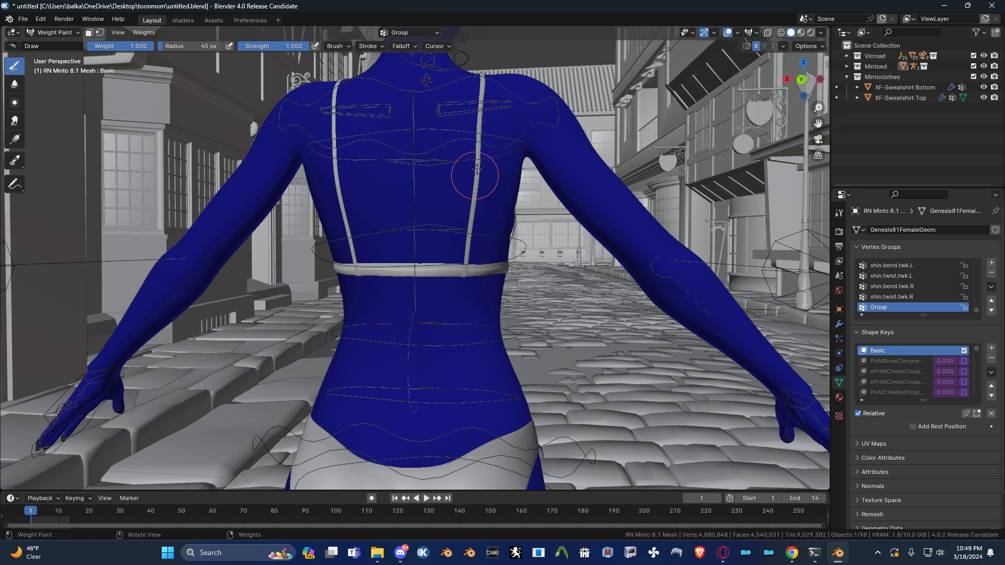
{"action": "mouse_move", "coordinate": [476, 151]}
{"action": "left_mouse_down"}
{"action": "mouse_move", "coordinate": [457, 209]}
{"action": "mouse_move", "coordinate": [509, 212]}
{"action": "mouse_move", "coordinate": [500, 236]}
{"action": "left_mouse_up"}
{"action": "mouse_move", "coordinate": [519, 230]}
{"action": "middle_mouse_down"}
{"action": "mouse_move", "coordinate": [469, 246]}
{"action": "mouse_move", "coordinate": [482, 246]}
{"action": "middle_mouse_up"}
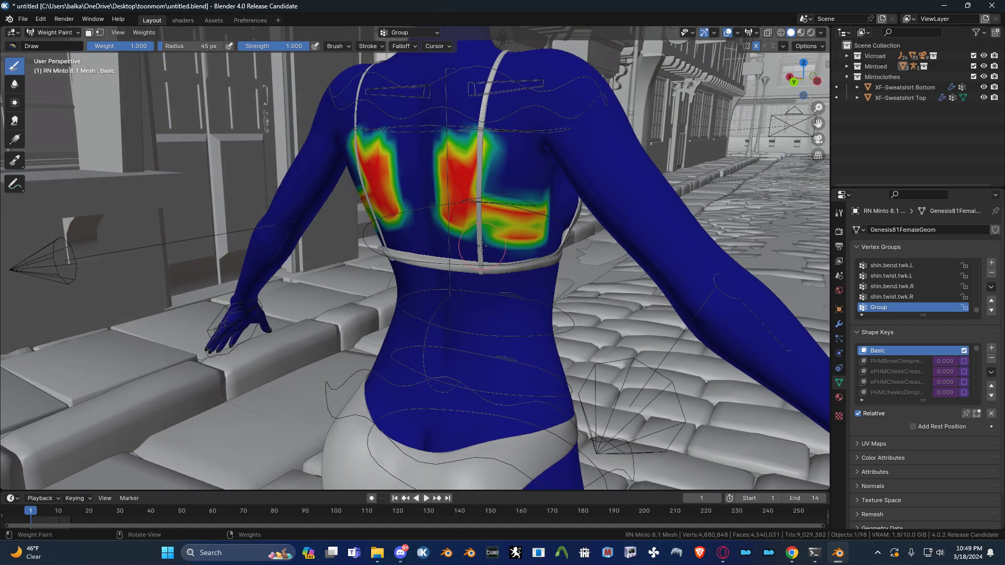
{"action": "mouse_move", "coordinate": [482, 245]}
{"action": "middle_mouse_down"}
{"action": "mouse_move", "coordinate": [449, 231]}
{"action": "mouse_move", "coordinate": [339, 231]}
{"action": "middle_mouse_up"}
{"action": "mouse_move", "coordinate": [429, 228]}
{"action": "middle_mouse_down", "text": "ctrl"}
{"action": "mouse_move", "coordinate": [436, 244]}
{"action": "mouse_move", "coordinate": [568, 229]}
{"action": "mouse_move", "coordinate": [503, 224]}
{"action": "mouse_move", "coordinate": [563, 230]}
{"action": "mouse_move", "coordinate": [496, 316]}
{"action": "mouse_move", "coordinate": [485, 218]}
{"action": "mouse_move", "coordinate": [494, 208]}
{"action": "mouse_move", "coordinate": [652, 199]}
{"action": "mouse_move", "coordinate": [519, 233]}
{"action": "mouse_move", "coordinate": [515, 222]}
{"action": "mouse_move", "coordinate": [536, 254]}
{"action": "middle_mouse_up", "text": "ctrl"}
Duplicate the body mesh in place in Object Mode and rename the copy symmetrizedbase.
{"action": "key", "text": "ctrl+Tab"}
{"action": "left_click", "coordinate": [447, 208]}
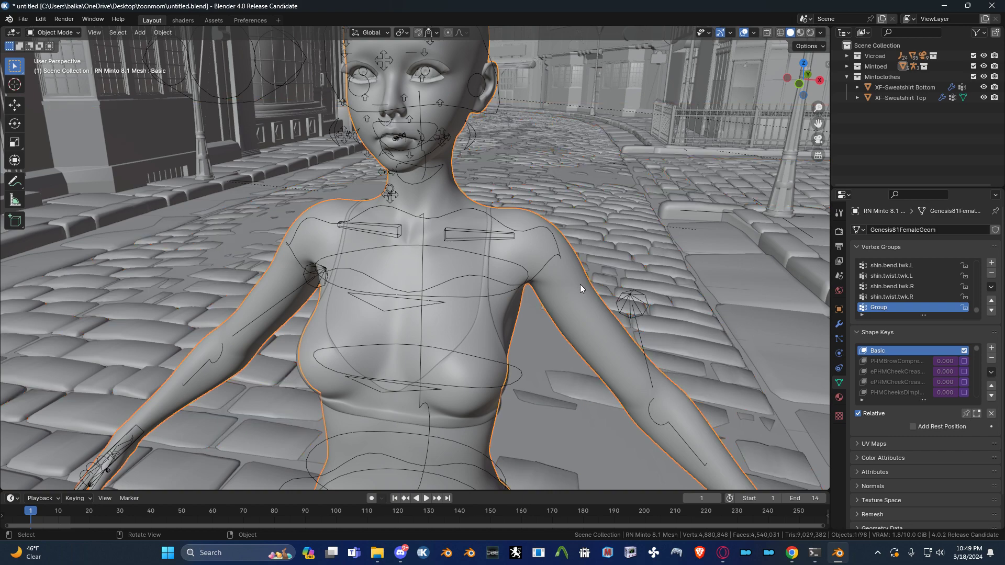
{"action": "scroll", "coordinate": [560, 285], "scroll_direction": "down", "scroll_amount": 1}
{"action": "middle_click_drag", "start_coordinate": [561, 285], "coordinate": [580, 248], "text": "shift"}
{"action": "key", "text": "shift+d"}
{"action": "right_click", "coordinate": [577, 244]}
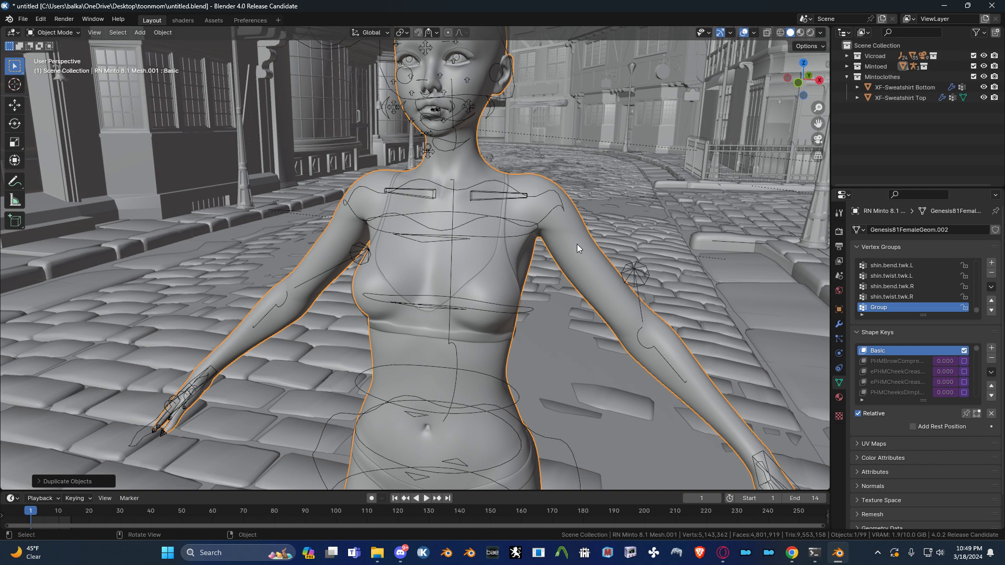
{"action": "key", "text": "F2"}
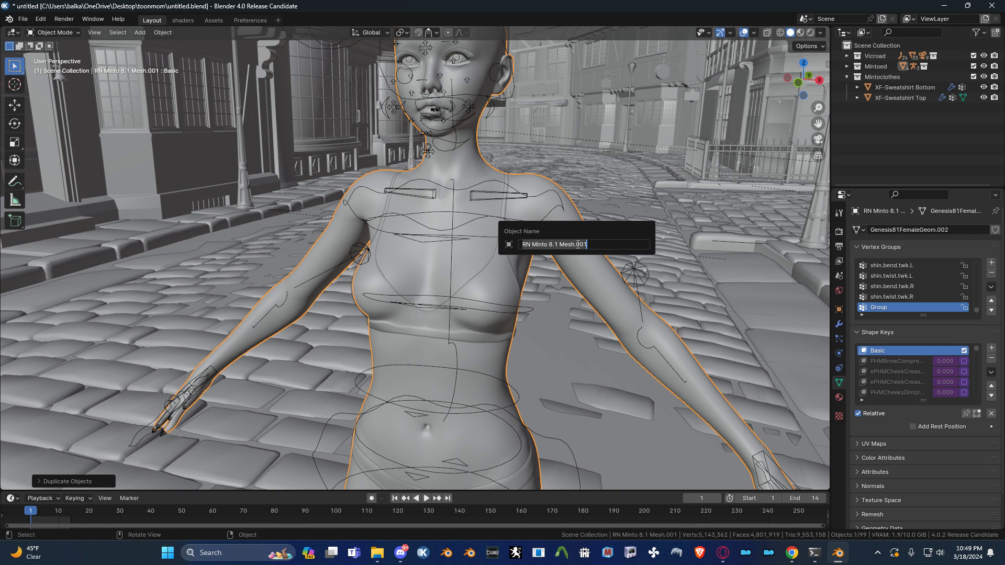
{"action": "type", "text": "symmetrizedbase"}
{"action": "key", "text": "Return"}
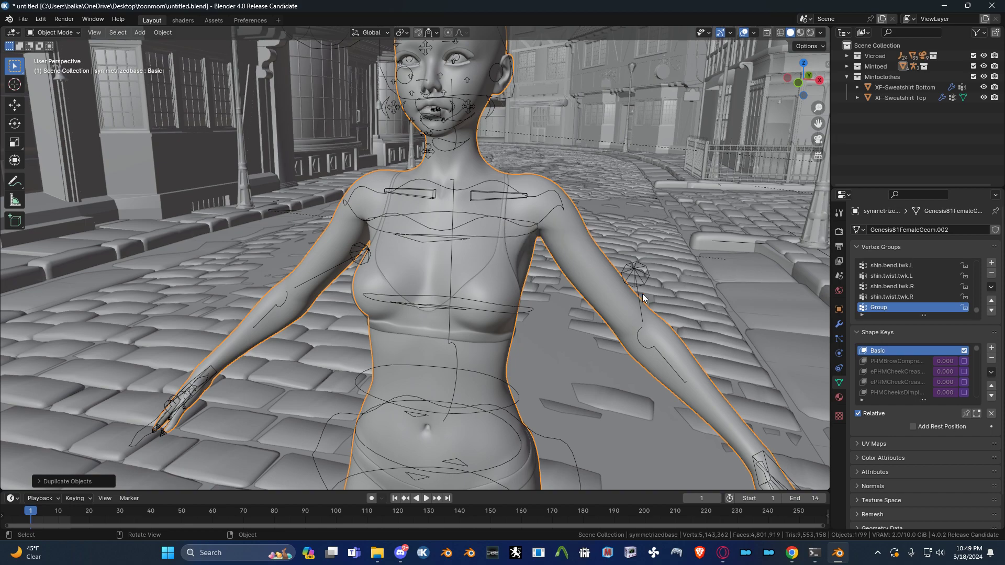
Save the file and apply all transforms to the symmetrizedbase copy.
{"action": "key", "text": "alt+z"}
{"action": "middle_click_drag", "start_coordinate": [606, 287], "coordinate": [558, 314]}
{"action": "middle_click_drag", "start_coordinate": [558, 314], "coordinate": [526, 236], "text": "ctrl"}
{"action": "key", "text": "ctrl+s"}
{"action": "middle_click_drag", "start_coordinate": [572, 263], "coordinate": [516, 261], "text": "shift"}
{"action": "key", "text": "ctrl+a"}
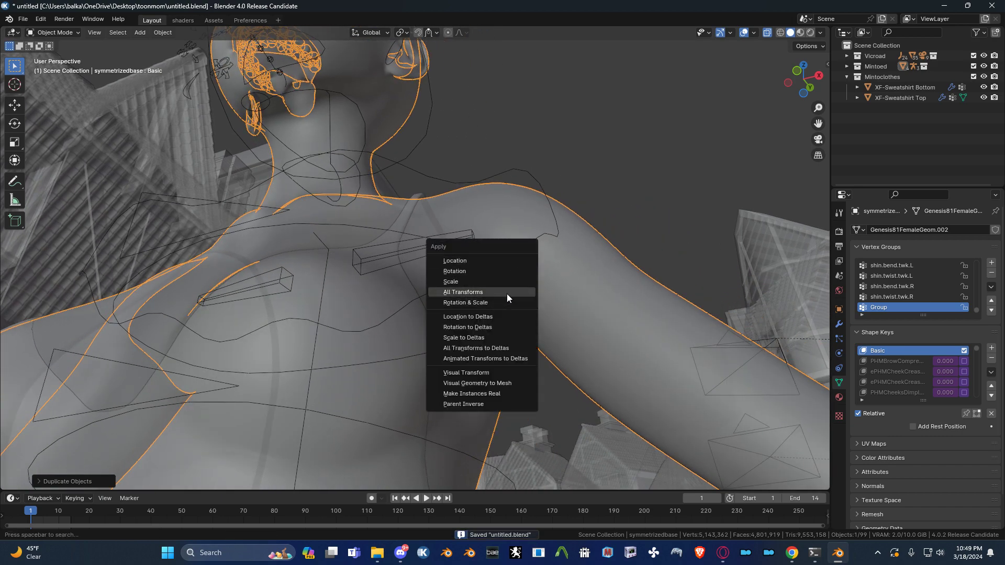
{"action": "left_click", "coordinate": [505, 294]}
Select the RN Minto 8.1 armature and switch it to Rest Position.
{"action": "middle_click_drag", "start_coordinate": [526, 263], "coordinate": [526, 292]}
{"action": "left_click", "coordinate": [503, 289]}
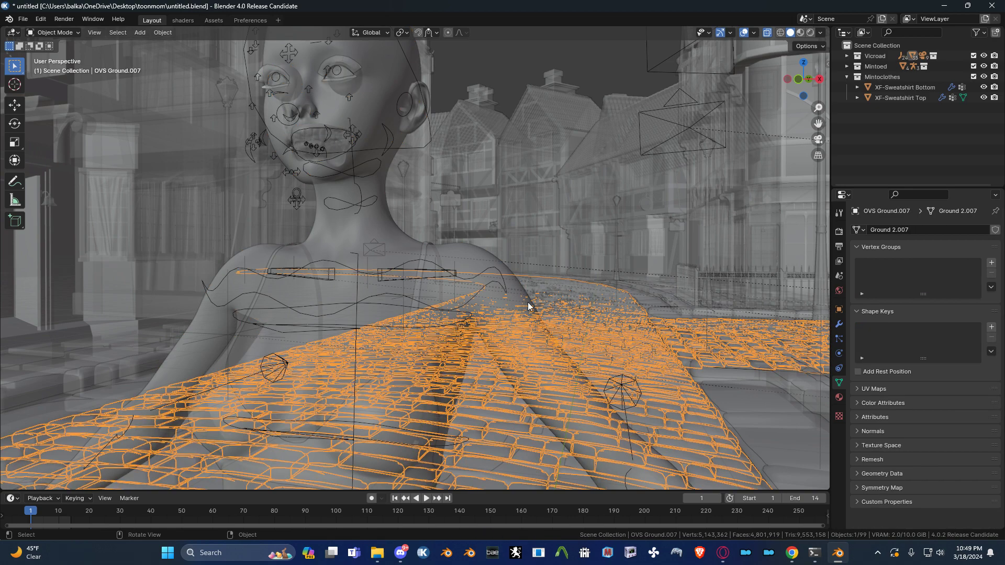
{"action": "left_click", "coordinate": [492, 287]}
{"action": "left_click", "coordinate": [494, 288]}
{"action": "left_click", "coordinate": [495, 288]}
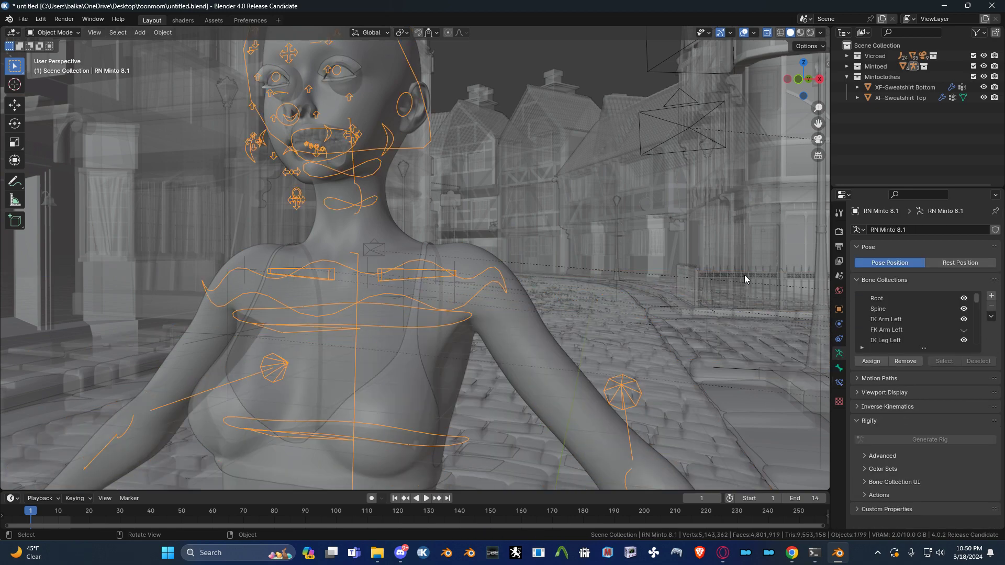
{"action": "left_click", "coordinate": [969, 263]}
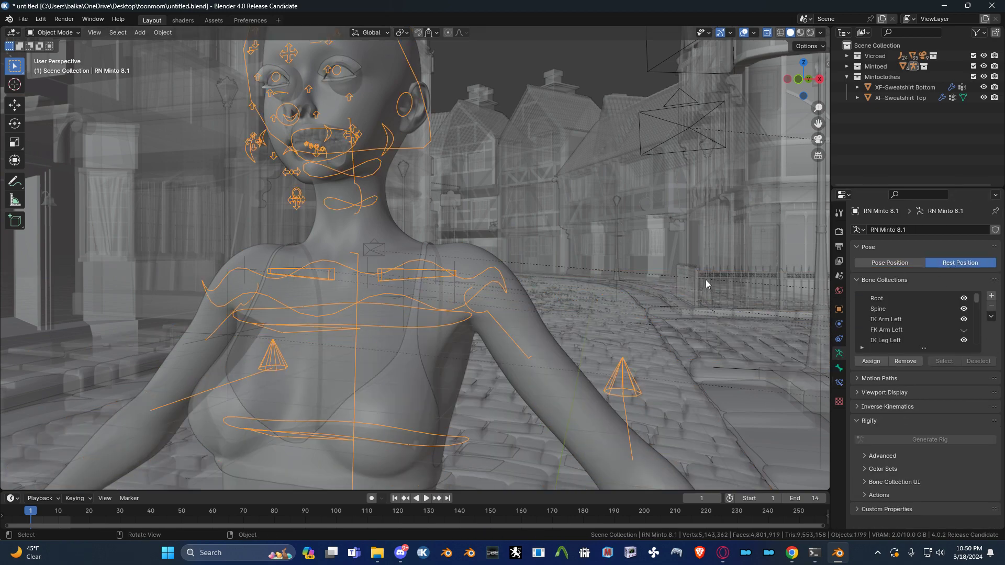
Delete all shape keys from the symmetrizedbase copy and apply its transforms.
{"action": "left_click", "coordinate": [515, 304]}
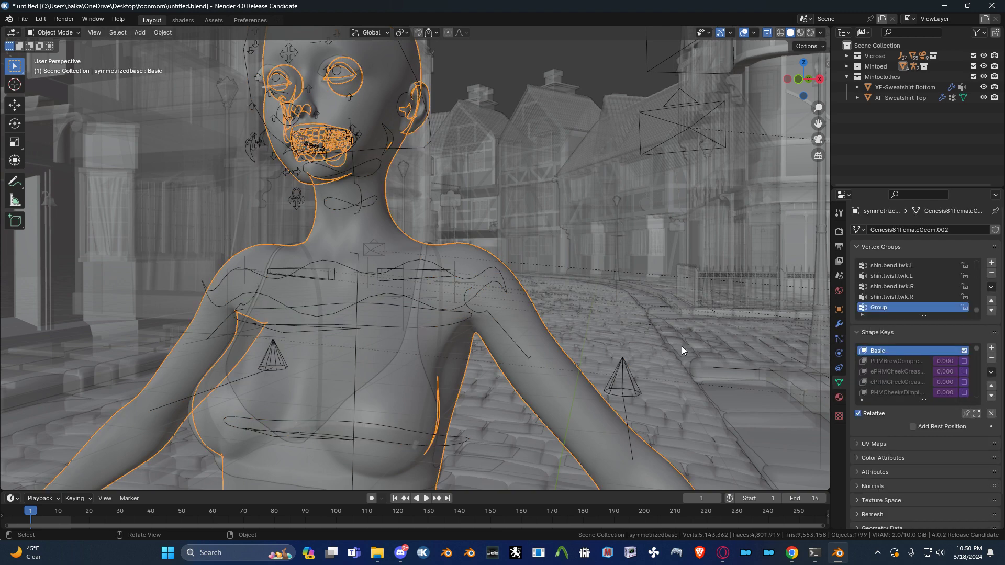
{"action": "left_click", "coordinate": [991, 372]}
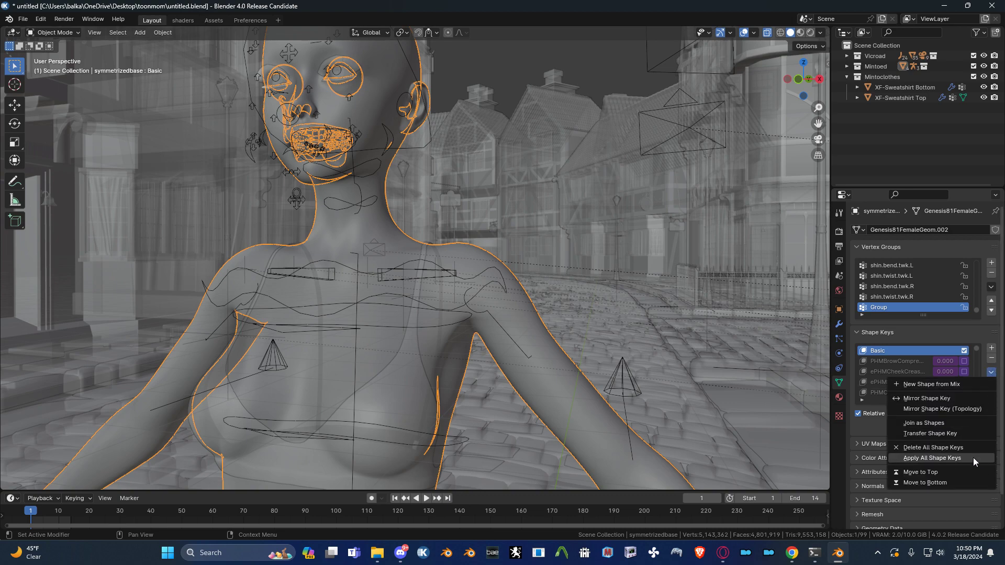
{"action": "left_click", "coordinate": [937, 447]}
{"action": "middle_click_drag", "start_coordinate": [602, 380], "coordinate": [564, 285]}
{"action": "key", "text": "ctrl+a"}
{"action": "left_click", "coordinate": [554, 352]}
Select the original RN Minto 8.1 body mesh alone, without the overlapping symmetrizedbase copy.
{"action": "left_click", "coordinate": [532, 278], "text": "shift"}
{"action": "key", "text": "q"}
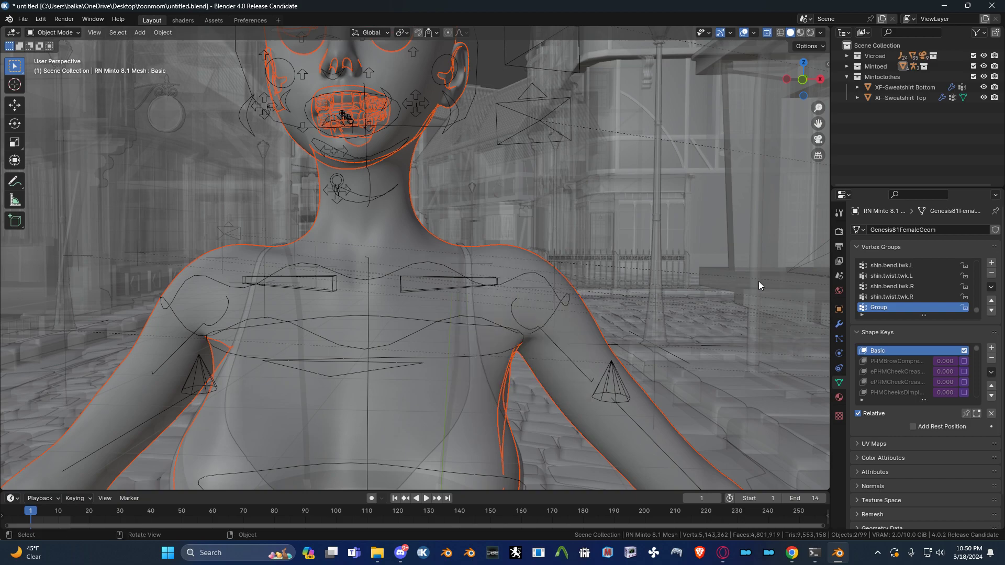
{"action": "mouse_move", "coordinate": [582, 321]}
{"action": "middle_mouse_down"}
{"action": "mouse_move", "coordinate": [610, 323]}
{"action": "mouse_move", "coordinate": [565, 332]}
{"action": "middle_mouse_up"}
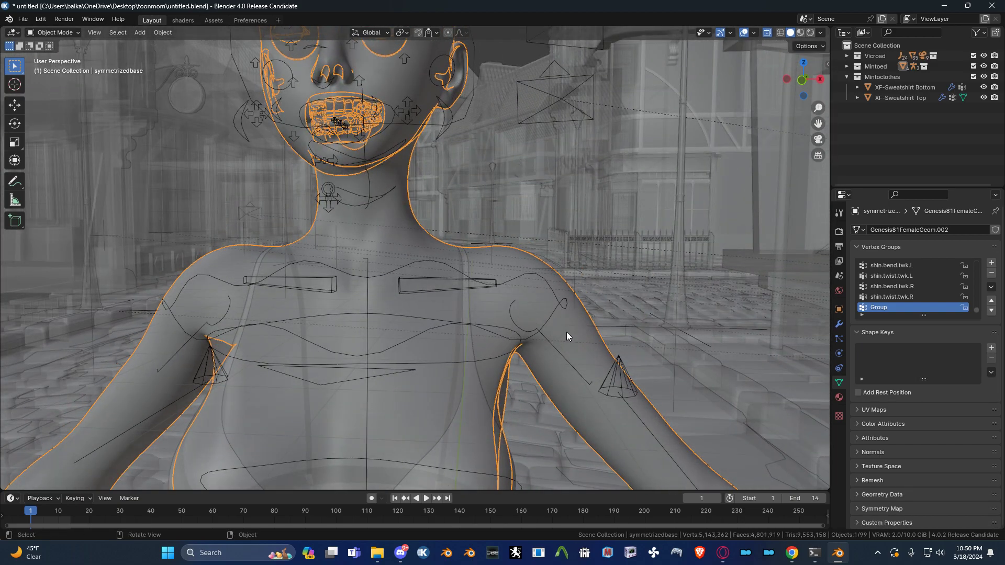
{"action": "left_click", "coordinate": [566, 332]}
{"action": "left_click", "coordinate": [565, 340]}
{"action": "left_click", "coordinate": [569, 343]}
{"action": "left_click", "coordinate": [562, 351]}
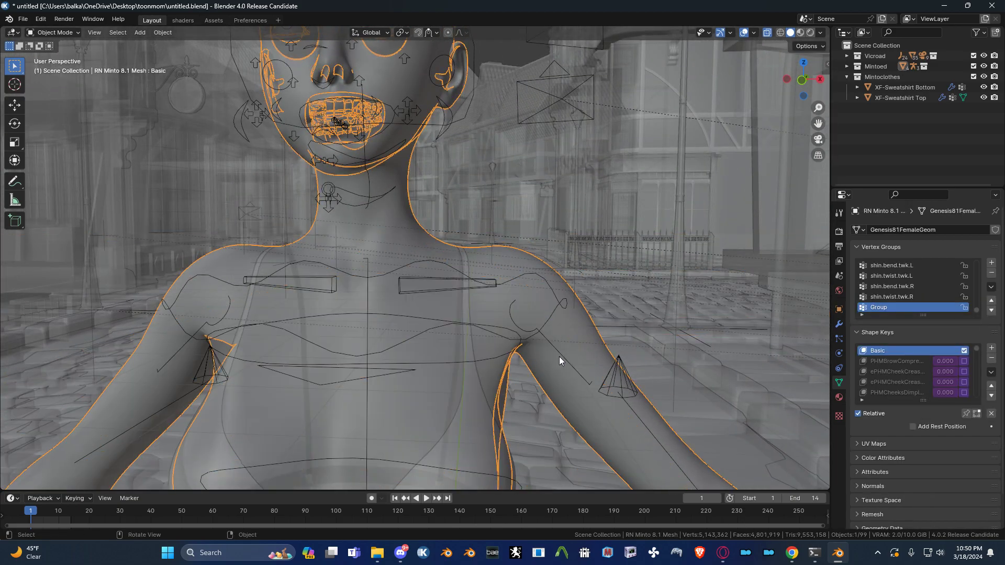
{"action": "left_click", "coordinate": [576, 348]}
{"action": "left_click", "coordinate": [572, 349]}
{"action": "left_click", "coordinate": [572, 350]}
{"action": "left_click", "coordinate": [573, 350]}
{"action": "left_click", "coordinate": [513, 283]}
Run Snap to Symmetry repeatedly on the entire original body mesh in Edit Mode and return to Object Mode.
{"action": "middle_click_drag", "start_coordinate": [520, 306], "coordinate": [649, 364]}
{"action": "key", "text": "Tab"}
{"action": "key", "text": "F3"}
{"action": "type", "text": "snap to s"}
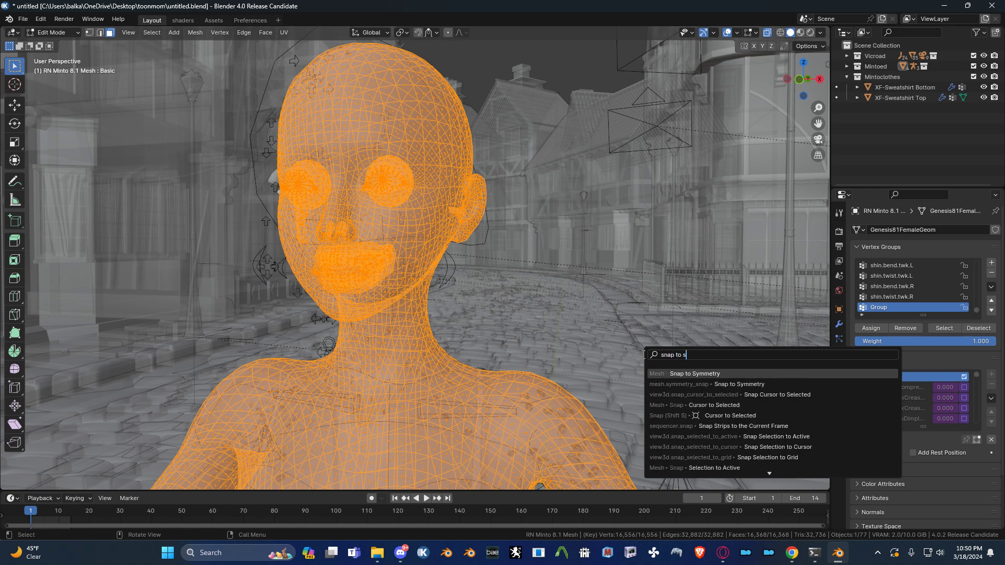
{"action": "key", "text": "Return"}
{"action": "key", "text": "F3"}
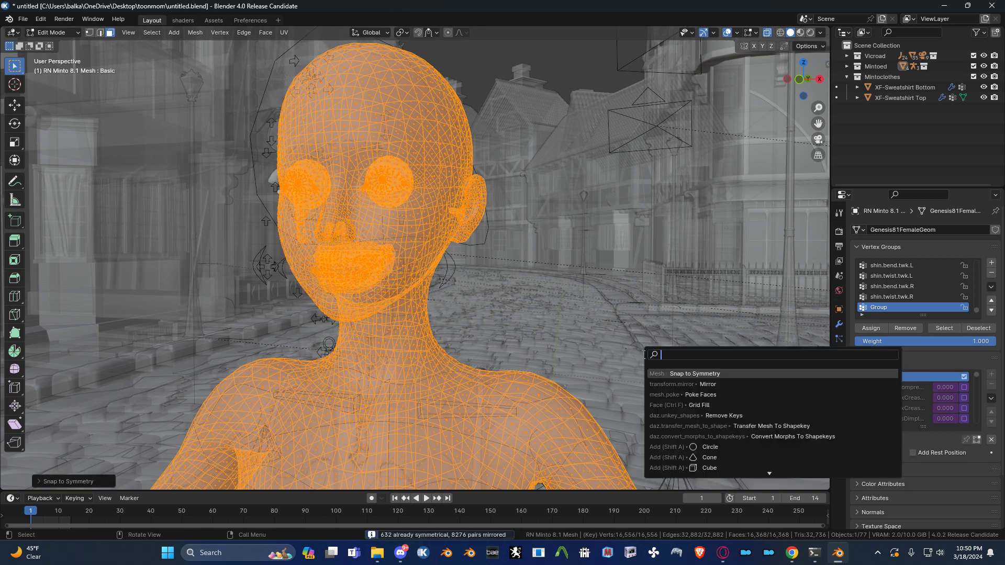
{"action": "key", "text": "Return"}
{"action": "key", "text": "F3"}
{"action": "key", "text": "Return"}
{"action": "key", "text": "F3"}
{"action": "key", "text": "Return"}
{"action": "key", "text": "F3"}
{"action": "key", "text": "Return"}
{"action": "key", "text": "F3"}
{"action": "key", "text": "Return"}
{"action": "key", "text": "F3"}
{"action": "key", "text": "Return"}
{"action": "key", "text": "F3"}
{"action": "key", "text": "Return"}
{"action": "key", "text": "F3"}
{"action": "key", "text": "Return"}
{"action": "key", "text": "F3"}
{"action": "key", "text": "Return"}
{"action": "key", "text": "ctrl+Tab"}
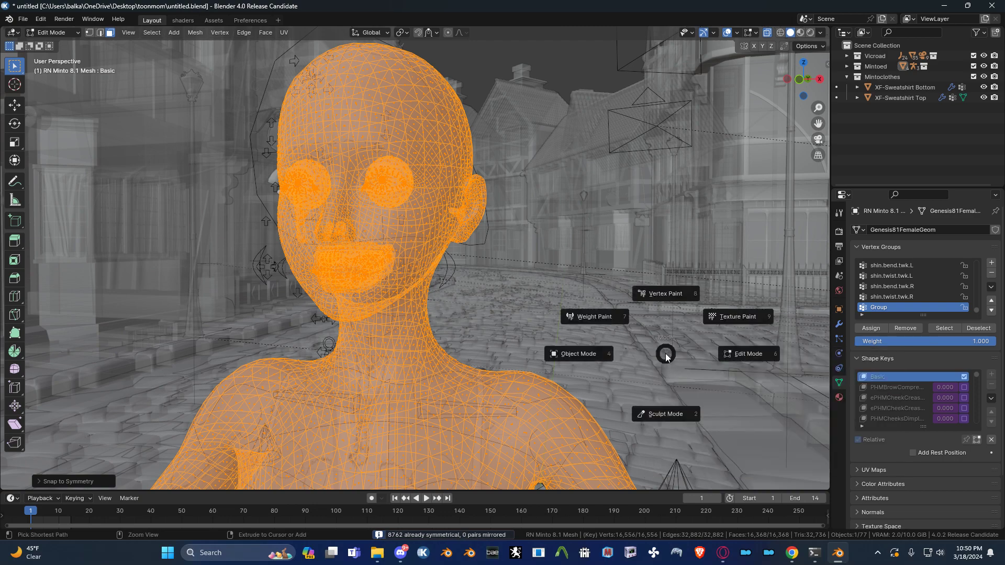
{"action": "left_click", "coordinate": [576, 351]}
Hide everything except the original body mesh and exclude the Vicroad collection from the view layer.
{"action": "key", "text": "alt+z"}
{"action": "middle_click_drag", "start_coordinate": [476, 314], "coordinate": [486, 259]}
{"action": "scroll", "coordinate": [483, 312], "scroll_direction": "up", "scroll_amount": 1}
{"action": "scroll", "coordinate": [475, 277], "scroll_direction": "up", "scroll_amount": 1}
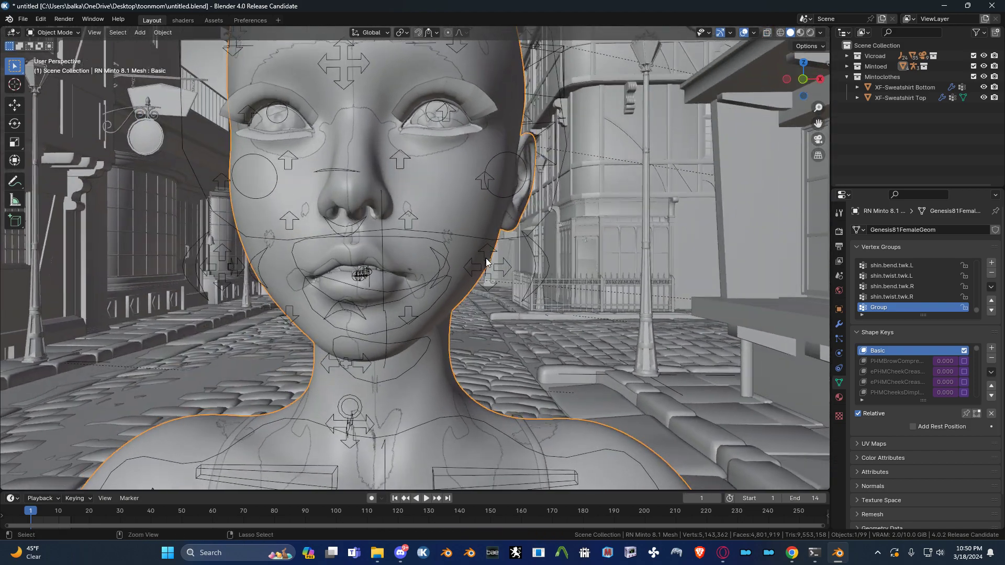
{"action": "key", "text": "KP_Divide"}
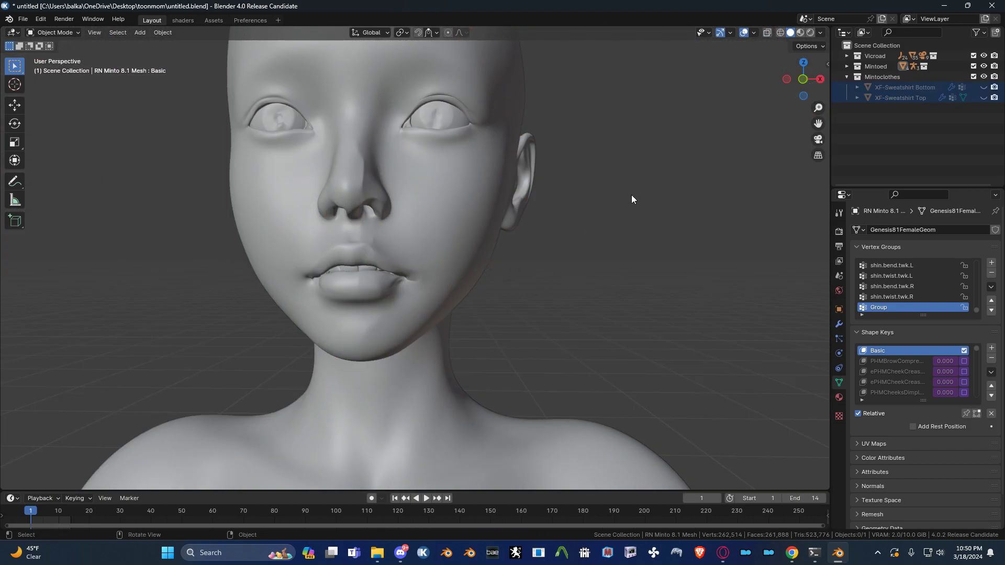
{"action": "left_click", "coordinate": [974, 56]}
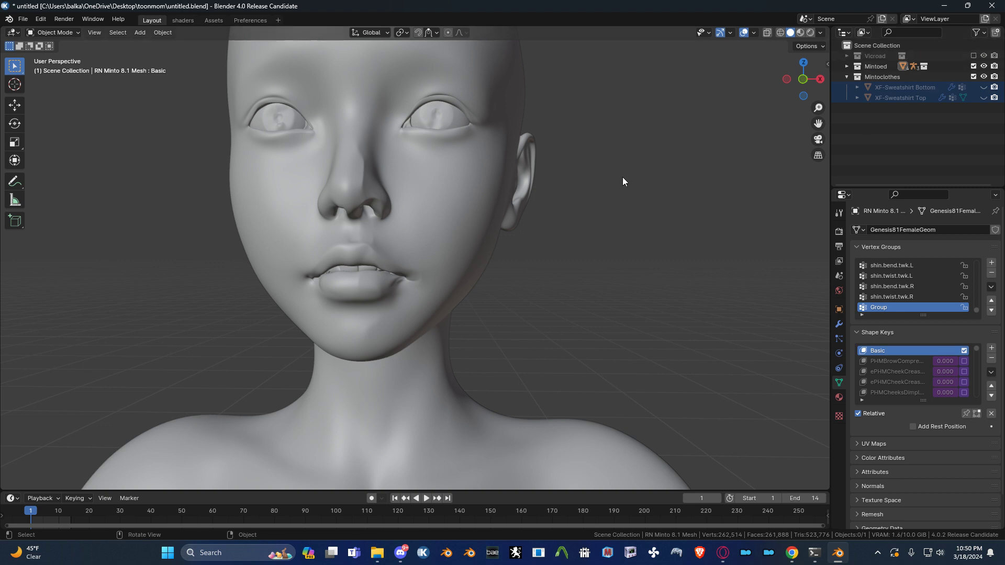
Examine the symmetry of the character's face in front and perspective views.
{"action": "middle_click_drag", "start_coordinate": [591, 181], "coordinate": [553, 215]}
{"action": "scroll", "coordinate": [559, 173], "scroll_direction": "up", "scroll_amount": 2}
{"action": "key", "text": "KP_1"}
{"action": "middle_click_drag", "start_coordinate": [552, 215], "coordinate": [519, 173], "text": "ctrl"}
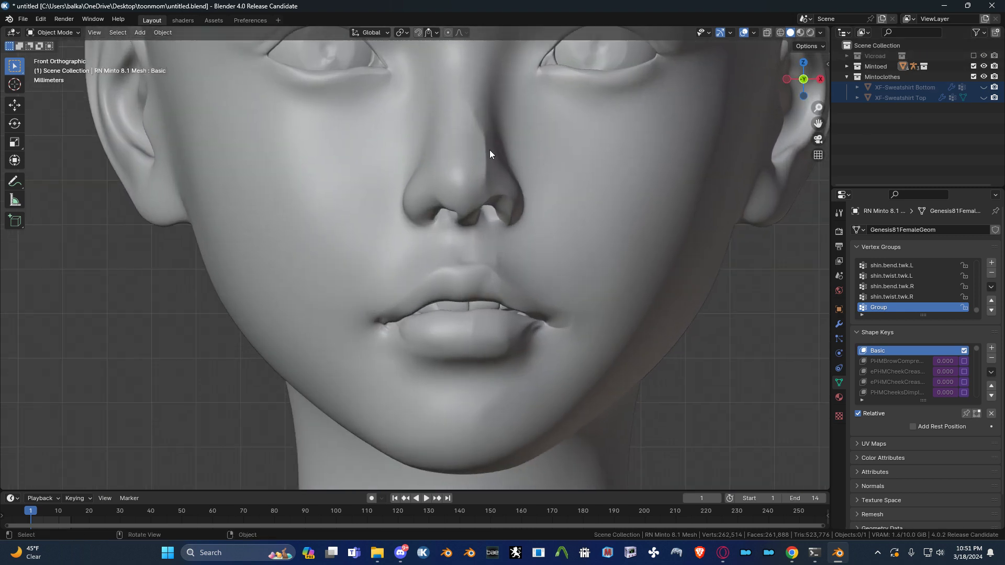
{"action": "scroll", "coordinate": [500, 247], "scroll_direction": "down", "scroll_amount": 1}
{"action": "middle_click_drag", "start_coordinate": [501, 248], "coordinate": [575, 178]}
{"action": "scroll", "coordinate": [508, 296], "scroll_direction": "down", "scroll_amount": 4}
Unhide all objects, select the symmetrizedbase copy and check its transform values.
{"action": "key", "text": "alt+h"}
{"action": "left_click", "coordinate": [632, 225]}
{"action": "middle_click_drag", "start_coordinate": [631, 226], "coordinate": [568, 261]}
{"action": "left_click", "coordinate": [460, 327]}
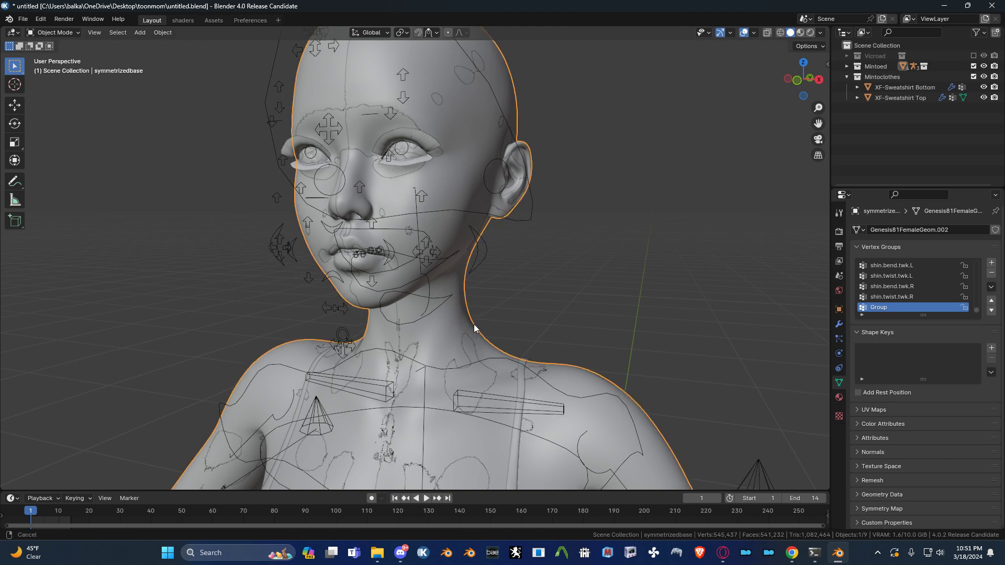
{"action": "middle_click_drag", "start_coordinate": [459, 327], "coordinate": [513, 286]}
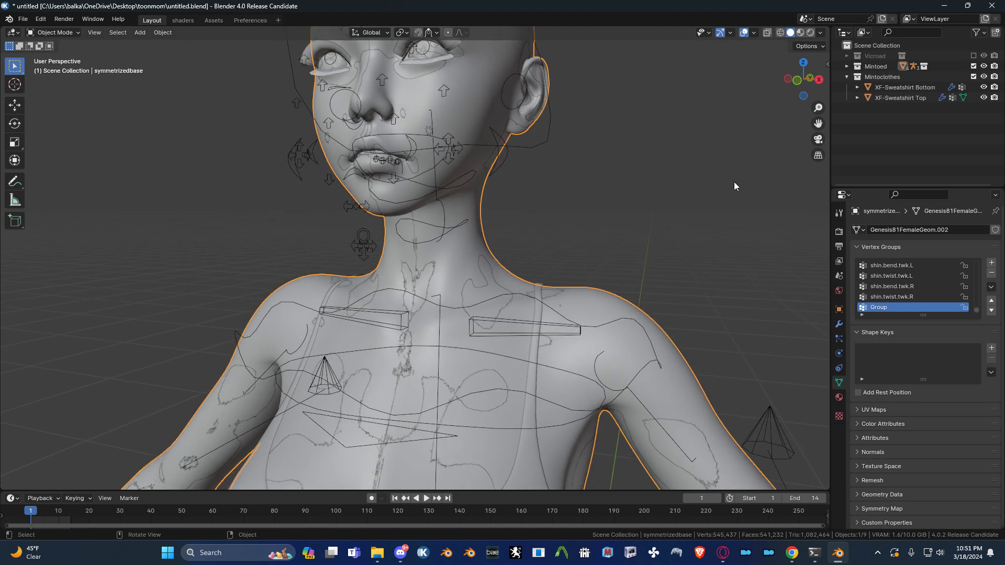
{"action": "key", "text": "n"}
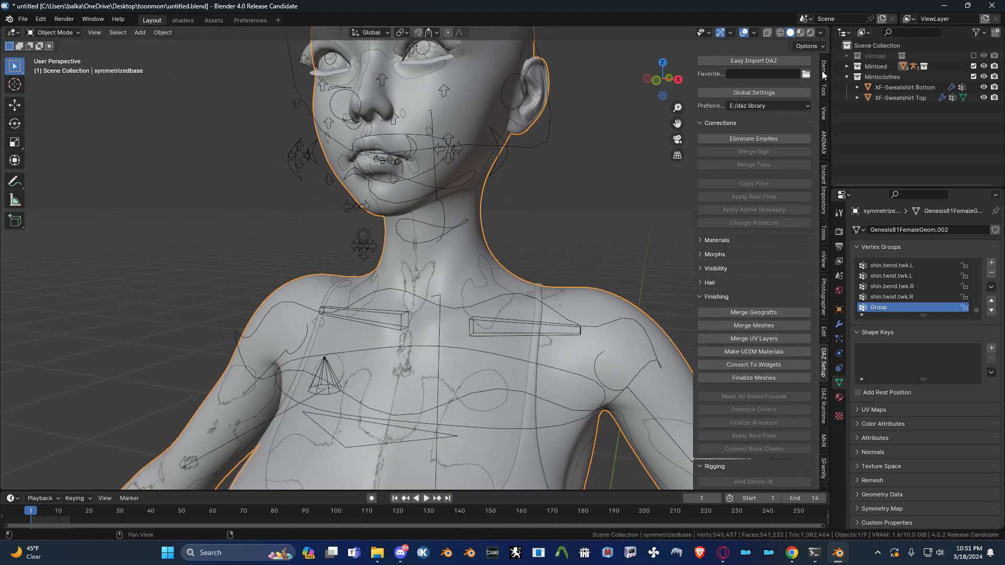
{"action": "left_click", "coordinate": [823, 73]}
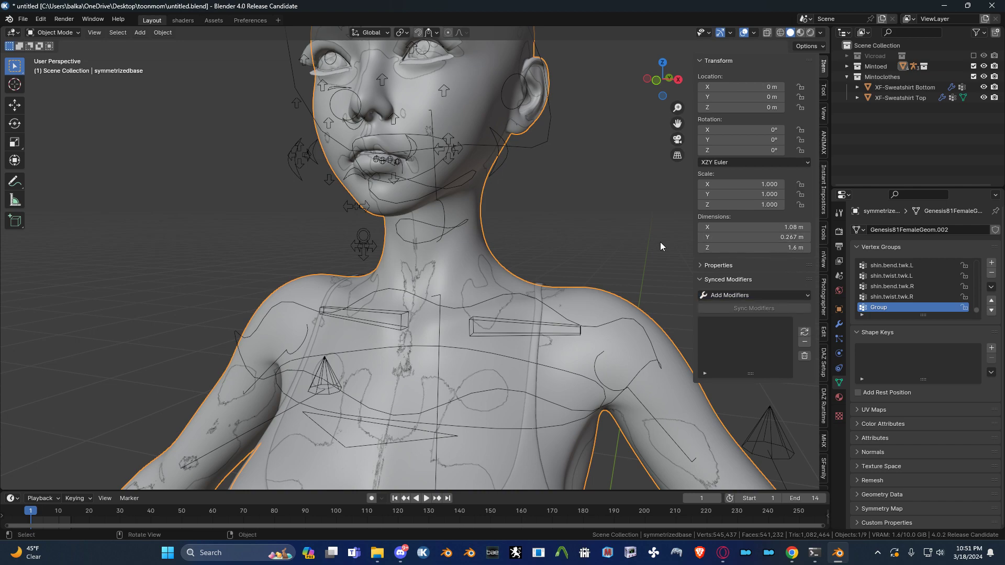
{"action": "key", "text": "n"}
Move the symmetrizedbase copy aside to inspect the overlapping meshes and undo the move.
{"action": "middle_click_drag", "start_coordinate": [535, 213], "coordinate": [615, 243]}
{"action": "key", "text": "g"}
{"action": "left_click", "coordinate": [459, 206]}
{"action": "middle_click_drag", "start_coordinate": [565, 208], "coordinate": [566, 260]}
{"action": "middle_click_drag", "start_coordinate": [568, 260], "coordinate": [460, 191], "text": "ctrl"}
{"action": "middle_click_drag", "start_coordinate": [551, 251], "coordinate": [562, 294]}
{"action": "key", "text": "ctrl+z"}
Select the symmetrizedbase copy and the original body mesh, and join the copy as a shape key on the original.
{"action": "middle_click_drag", "start_coordinate": [614, 318], "coordinate": [549, 262]}
{"action": "scroll", "coordinate": [480, 264], "scroll_direction": "up", "scroll_amount": 1}
{"action": "key", "text": "alt+z"}
{"action": "middle_click_drag", "start_coordinate": [635, 286], "coordinate": [583, 245]}
{"action": "scroll", "coordinate": [579, 270], "scroll_direction": "down", "scroll_amount": 2}
{"action": "left_click", "coordinate": [570, 329]}
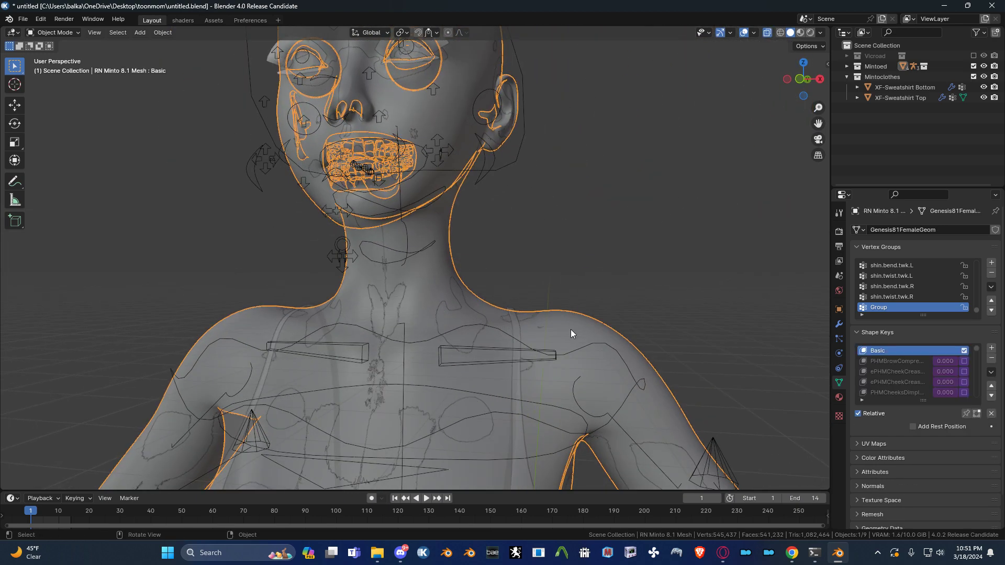
{"action": "left_click", "coordinate": [571, 329]}
{"action": "left_click", "coordinate": [571, 330]}
{"action": "left_click", "coordinate": [570, 330]}
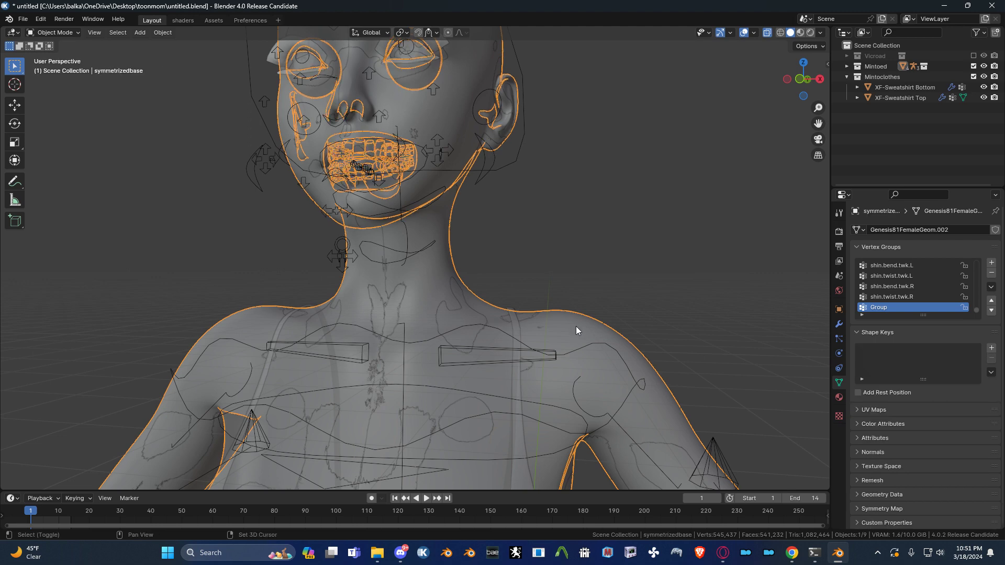
{"action": "left_click", "coordinate": [576, 326], "text": "shift"}
{"action": "key", "text": "q"}
{"action": "left_click", "coordinate": [543, 441]}
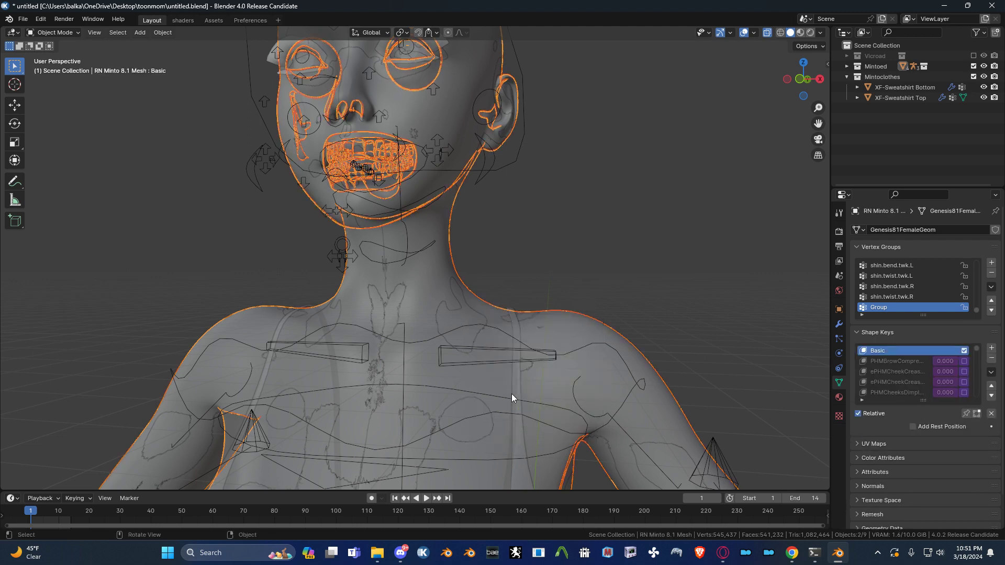
Delete the symmetrizedbase object and select the original body mesh to locate its symmetrizedbase shape key.
{"action": "left_click", "coordinate": [579, 329]}
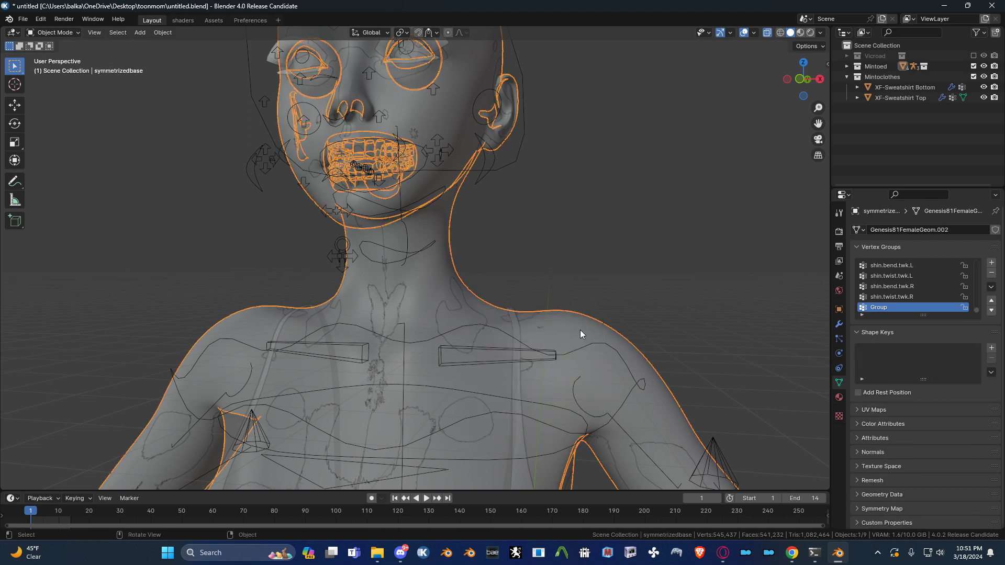
{"action": "key", "text": "x"}
{"action": "left_click", "coordinate": [575, 333]}
{"action": "left_click", "coordinate": [574, 335]}
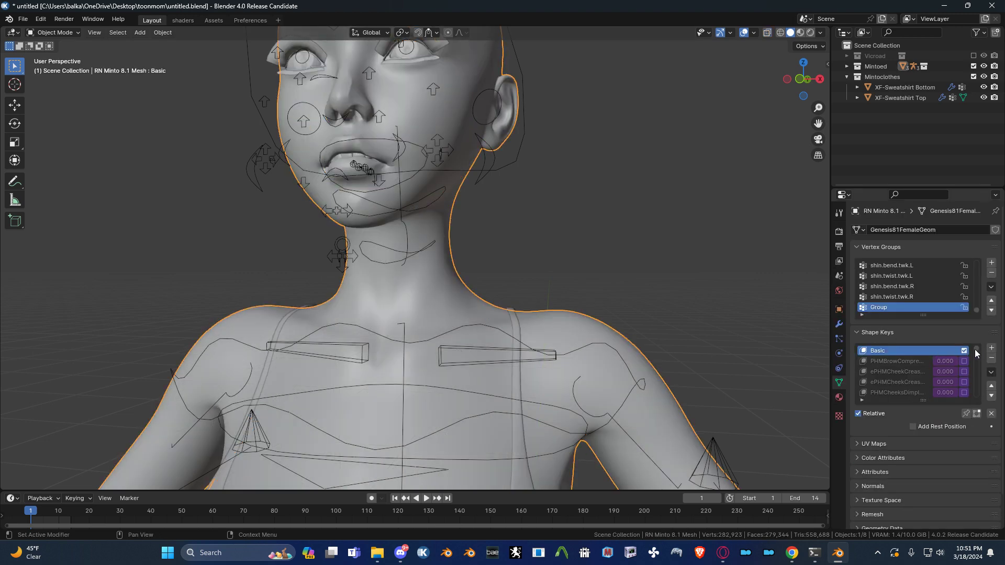
{"action": "left_click_drag", "start_coordinate": [974, 353], "coordinate": [982, 410]}
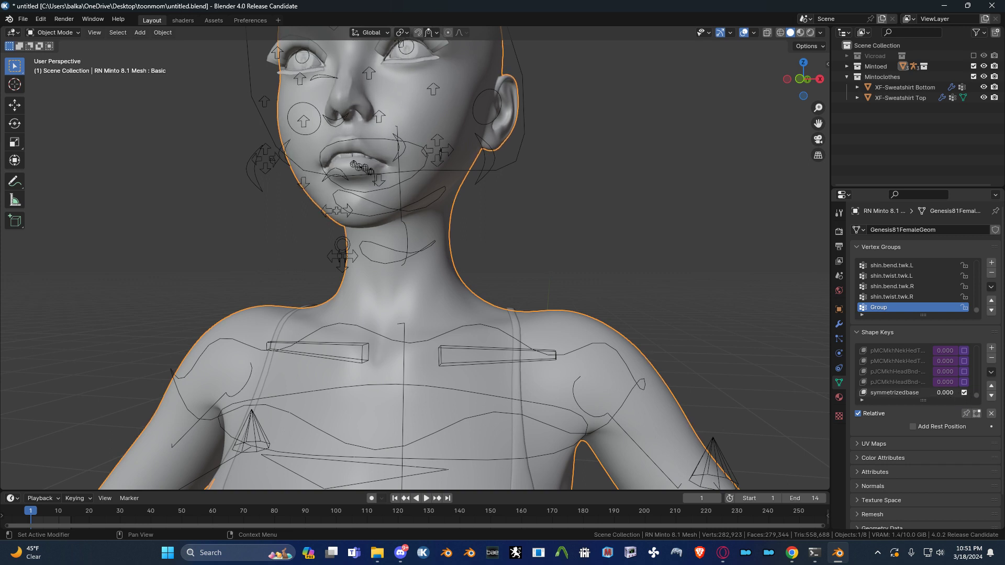
Switch the body mesh to Weight Paint mode and enable mirroring across the X axis.
{"action": "left_click_drag", "start_coordinate": [934, 392], "coordinate": [972, 336]}
{"action": "middle_click_drag", "start_coordinate": [654, 335], "coordinate": [457, 317]}
{"action": "key", "text": "ctrl+Tab"}
{"action": "left_click", "coordinate": [387, 283]}
{"action": "middle_click_drag", "start_coordinate": [344, 282], "coordinate": [240, 269]}
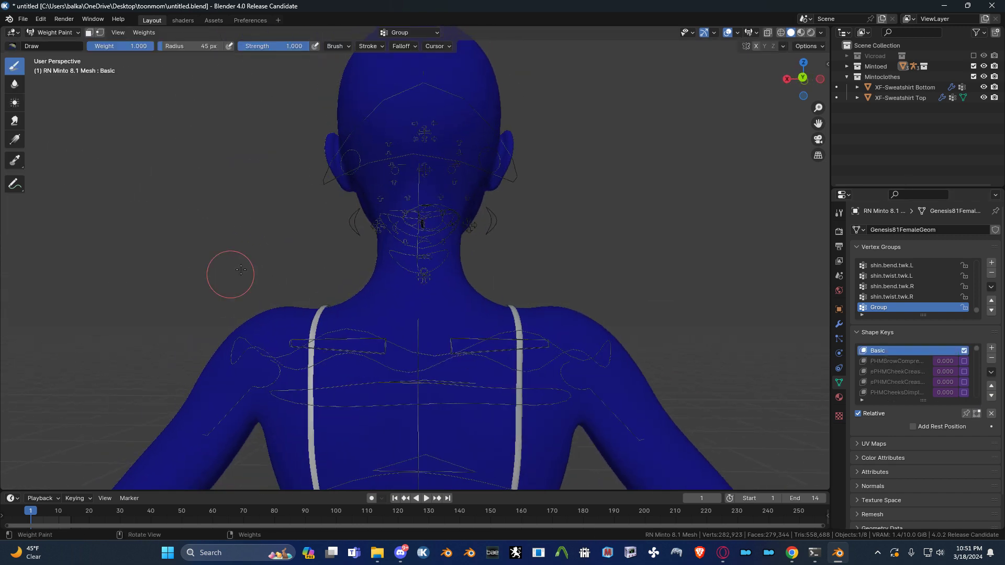
{"action": "left_click", "coordinate": [783, 47]}
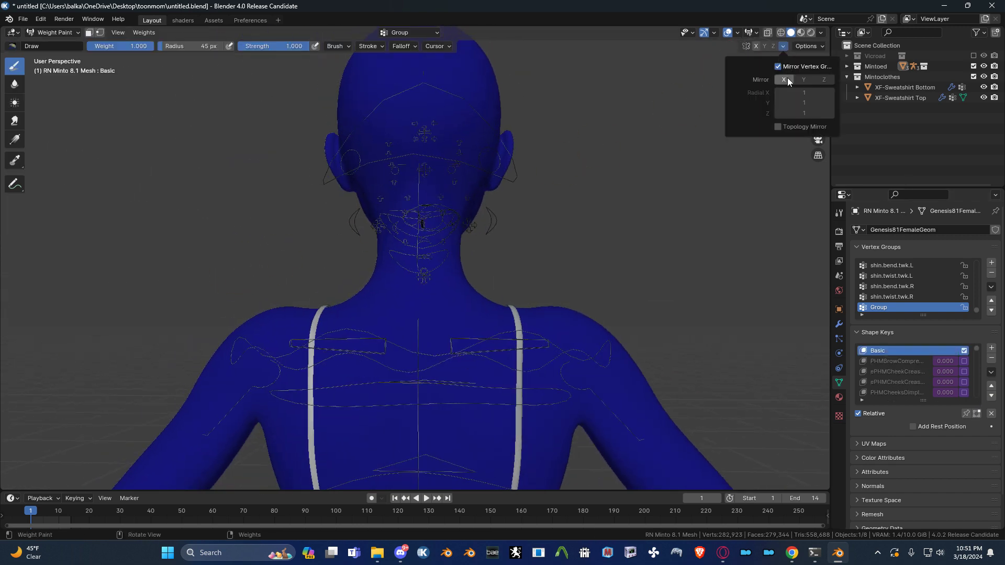
{"action": "left_click", "coordinate": [787, 79]}
Paint a test weight stroke down one side of the upper back to check mirroring, and return to Object Mode.
{"action": "middle_click_drag", "start_coordinate": [538, 292], "coordinate": [478, 266]}
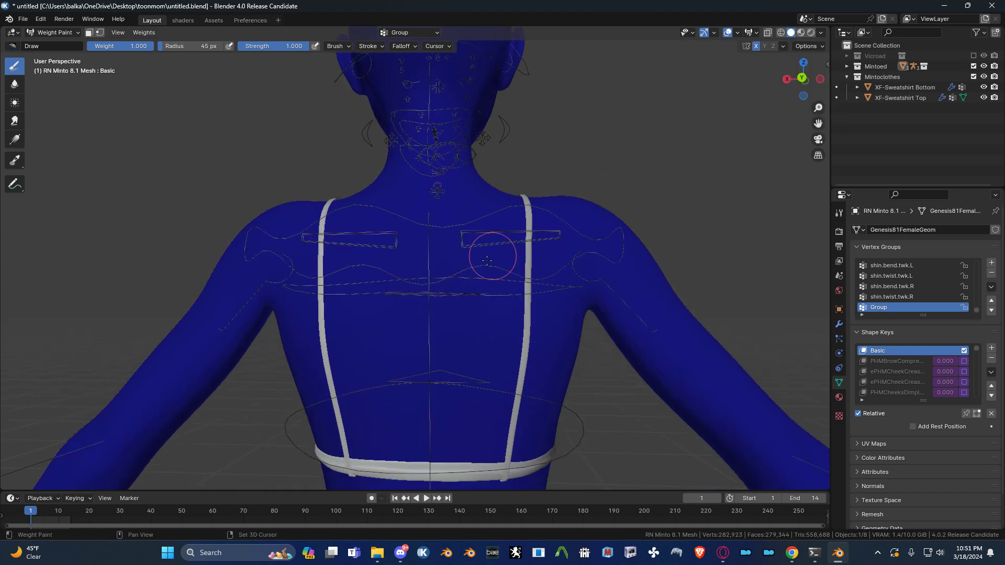
{"action": "mouse_move", "coordinate": [478, 266]}
{"action": "left_mouse_down"}
{"action": "mouse_move", "coordinate": [461, 246]}
{"action": "mouse_move", "coordinate": [486, 356]}
{"action": "mouse_move", "coordinate": [472, 261]}
{"action": "mouse_move", "coordinate": [506, 367]}
{"action": "mouse_move", "coordinate": [504, 300]}
{"action": "mouse_move", "coordinate": [510, 340]}
{"action": "left_mouse_up"}
{"action": "mouse_move", "coordinate": [511, 340]}
{"action": "middle_mouse_down"}
{"action": "mouse_move", "coordinate": [442, 336]}
{"action": "mouse_move", "coordinate": [442, 314]}
{"action": "middle_mouse_up"}
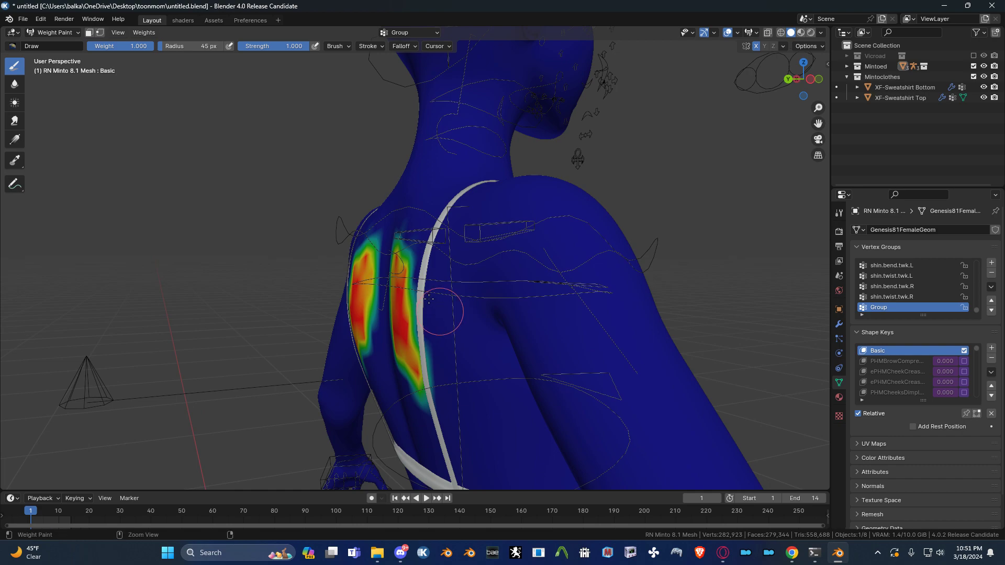
{"action": "middle_click_drag", "start_coordinate": [677, 308], "coordinate": [574, 283]}
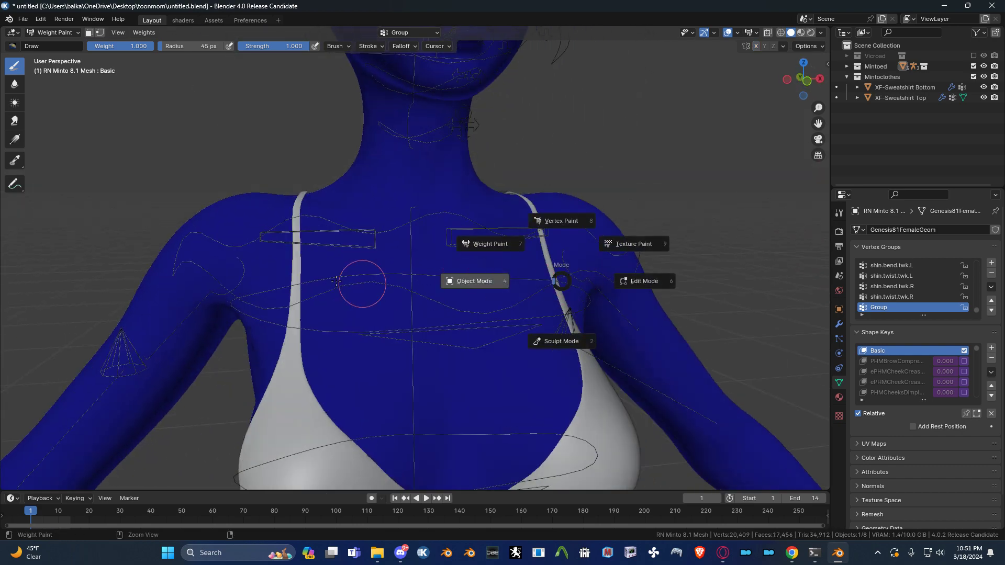
{"action": "left_click", "coordinate": [336, 285]}
Hide the viewport overlays and set the symmetrizedbase shape key to 1.000 to compare the face shape.
{"action": "mouse_move", "coordinate": [336, 285]}
{"action": "middle_mouse_down"}
{"action": "mouse_move", "coordinate": [487, 298]}
{"action": "mouse_move", "coordinate": [461, 296]}
{"action": "mouse_move", "coordinate": [544, 395]}
{"action": "mouse_move", "coordinate": [522, 182]}
{"action": "mouse_move", "coordinate": [496, 264]}
{"action": "mouse_move", "coordinate": [488, 245]}
{"action": "mouse_move", "coordinate": [402, 212]}
{"action": "mouse_move", "coordinate": [442, 270]}
{"action": "mouse_move", "coordinate": [473, 249]}
{"action": "mouse_move", "coordinate": [520, 253]}
{"action": "mouse_move", "coordinate": [509, 280]}
{"action": "mouse_move", "coordinate": [501, 250]}
{"action": "mouse_move", "coordinate": [478, 252]}
{"action": "mouse_move", "coordinate": [508, 339]}
{"action": "mouse_move", "coordinate": [540, 270]}
{"action": "mouse_move", "coordinate": [485, 288]}
{"action": "middle_mouse_up"}
{"action": "scroll", "coordinate": [465, 257], "scroll_direction": "up", "scroll_amount": 5}
{"action": "middle_click_drag", "start_coordinate": [445, 224], "coordinate": [397, 257]}
{"action": "scroll", "coordinate": [444, 298], "scroll_direction": "up", "scroll_amount": 2}
{"action": "scroll", "coordinate": [520, 257], "scroll_direction": "up", "scroll_amount": 2}
{"action": "key", "text": "alt+shift+z"}
{"action": "middle_click_drag", "start_coordinate": [643, 275], "coordinate": [639, 269]}
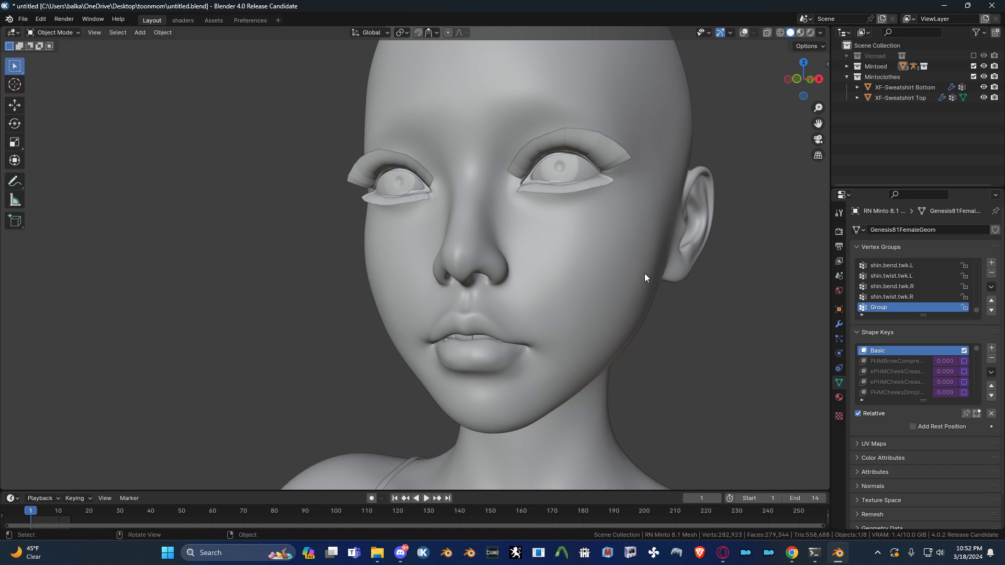
{"action": "middle_click_drag", "start_coordinate": [642, 267], "coordinate": [612, 246], "text": "shift"}
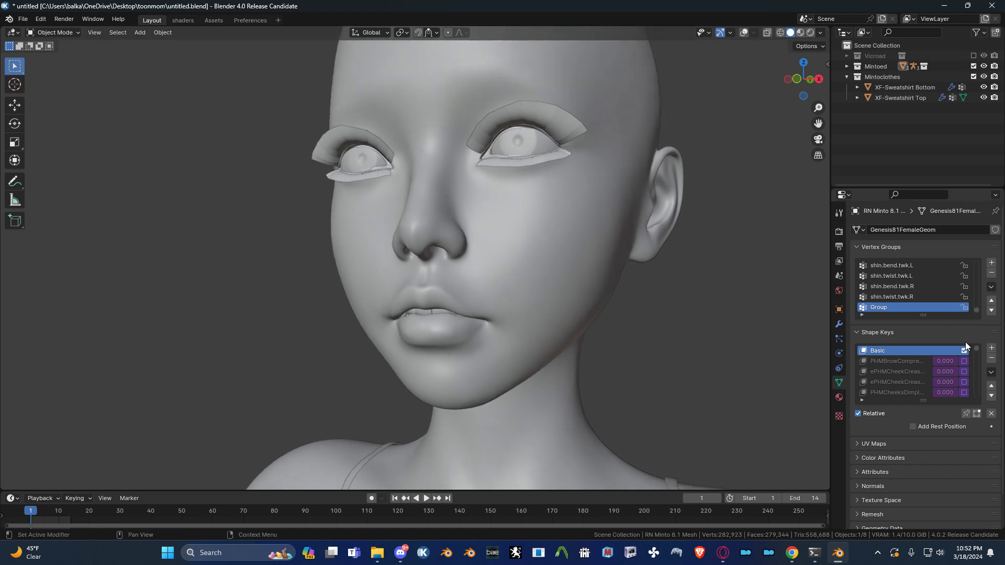
{"action": "left_click_drag", "start_coordinate": [976, 347], "coordinate": [945, 392]}
{"action": "middle_click_drag", "start_coordinate": [565, 311], "coordinate": [511, 282]}
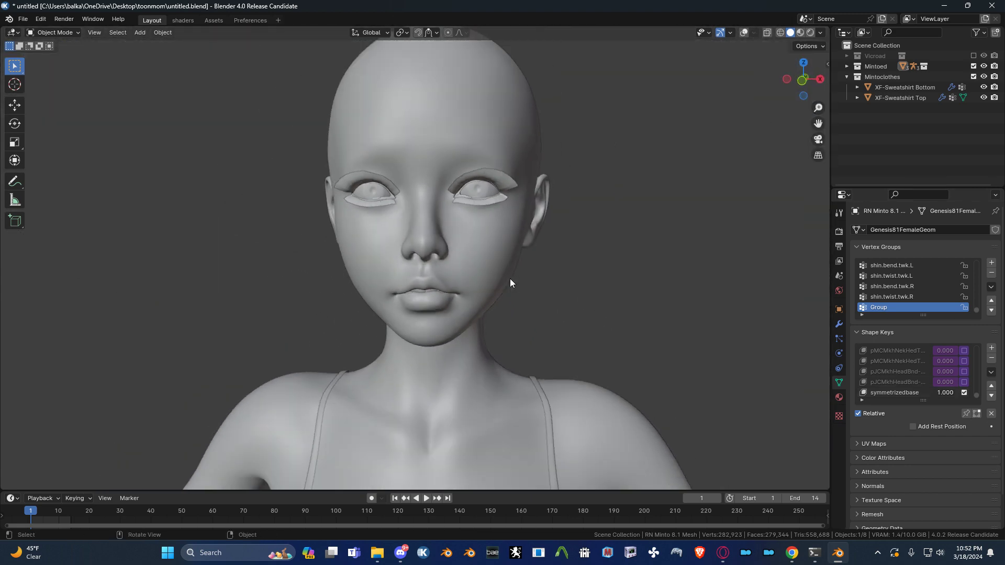